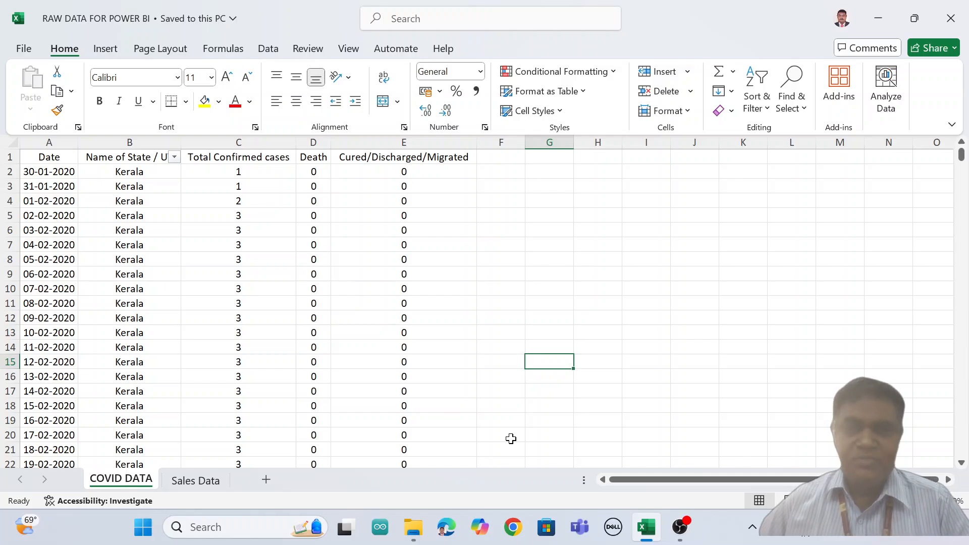
# Step: Switch to Microsoft Edge and open the Power BI website, powerbi.microsoft.com
pyautogui.click(877, 20)
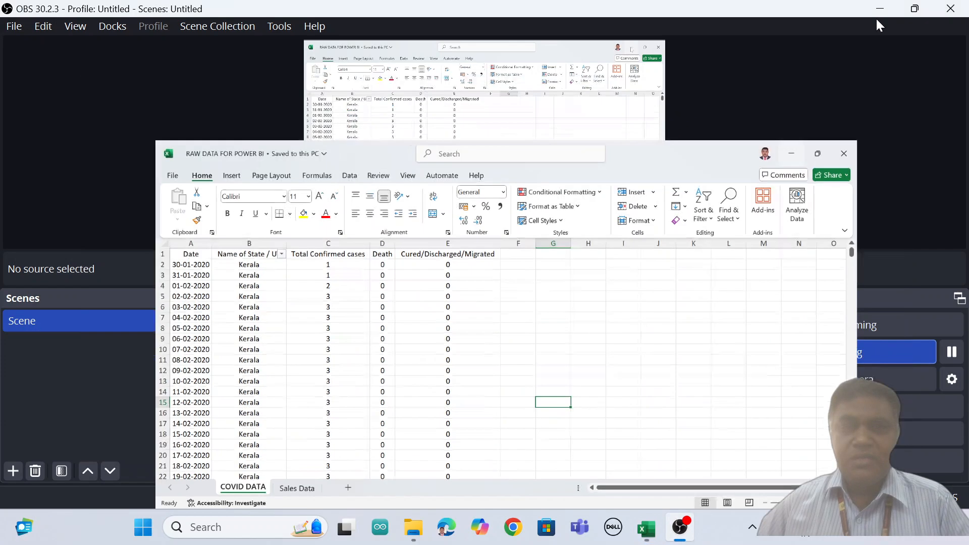
pyautogui.click(878, 10)
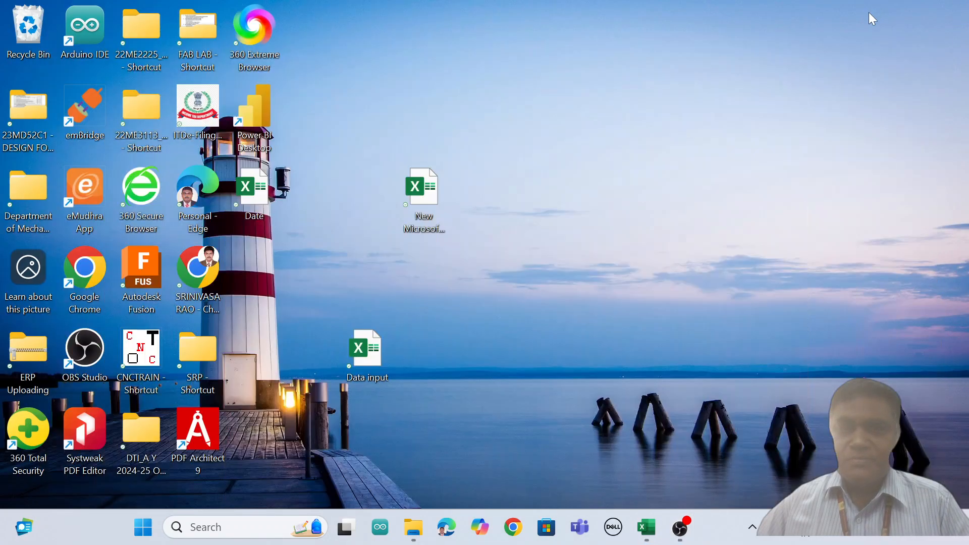
pyautogui.click(445, 530)
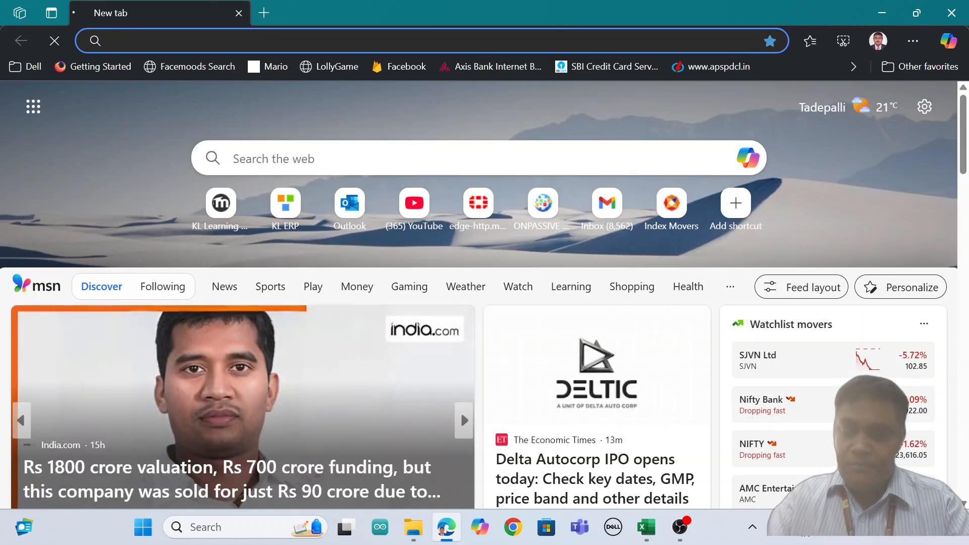
pyautogui.write('power')
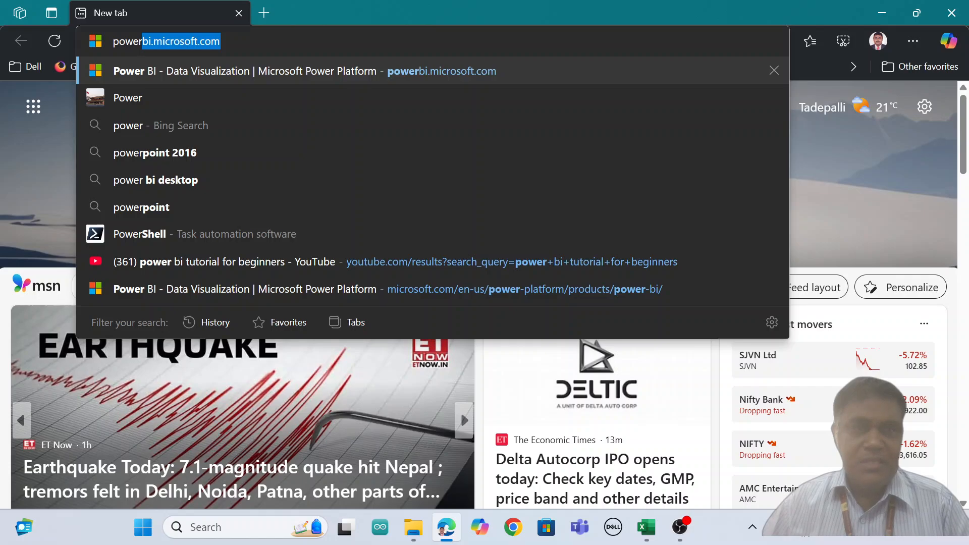
pyautogui.press('Return')
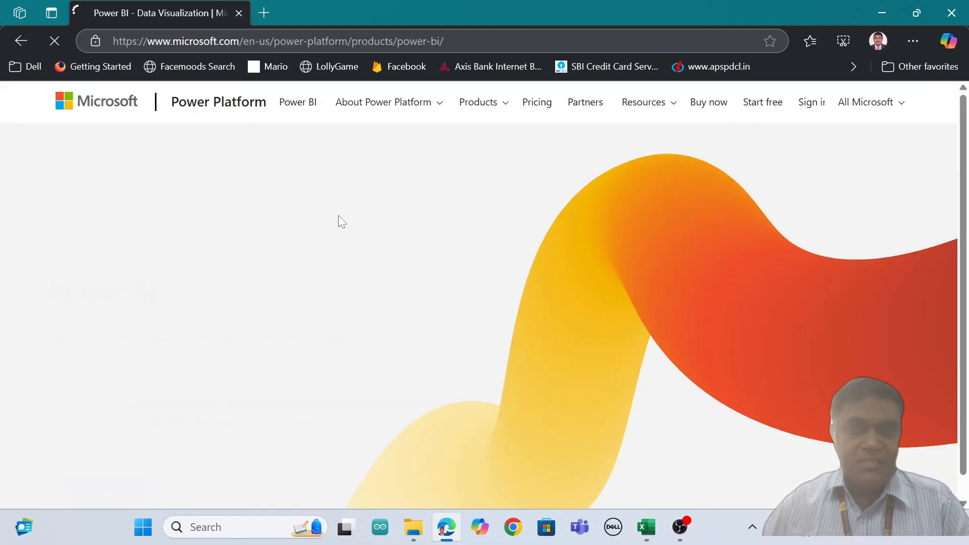
# Step: Open the Power BI Desktop product page from the site's list of Power BI products
pyautogui.click(497, 107)
pyautogui.click(501, 144)
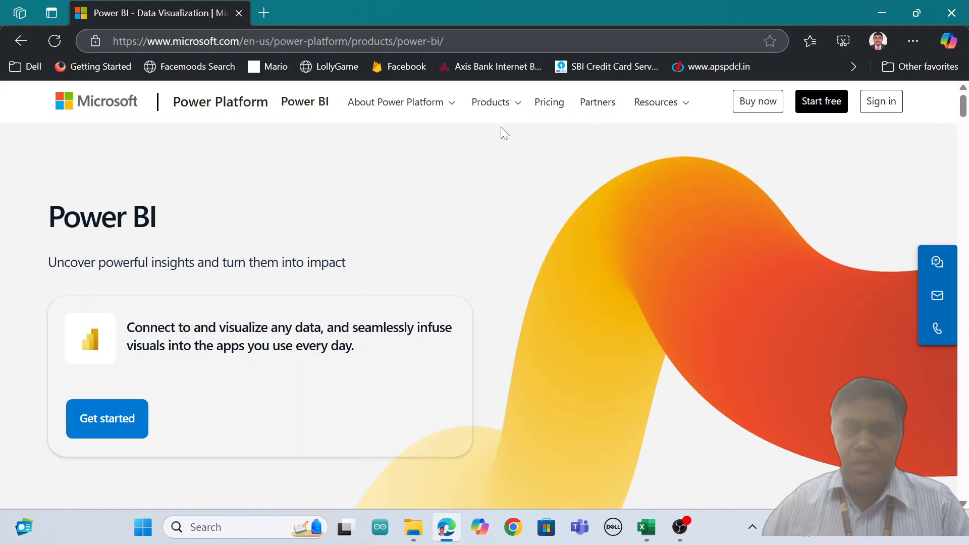
pyautogui.click(500, 107)
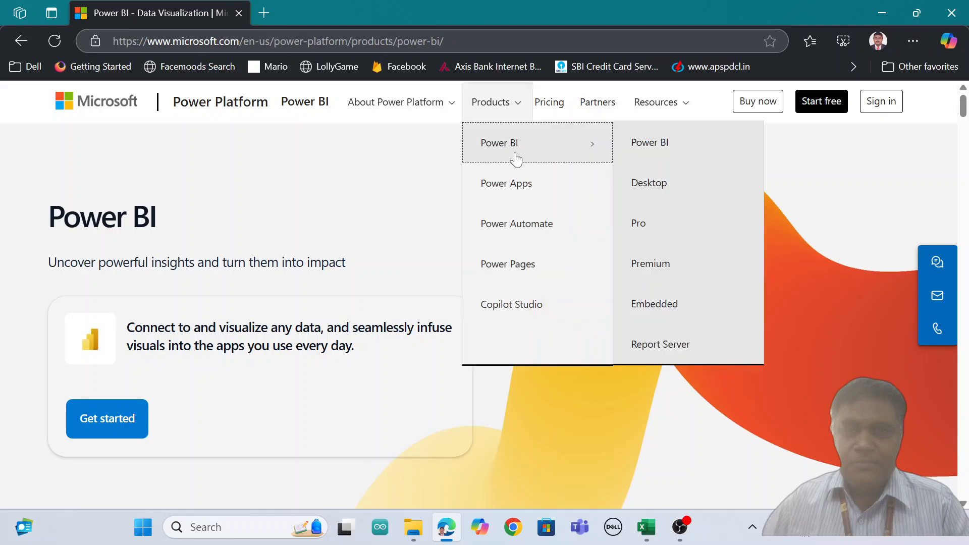
pyautogui.click(651, 187)
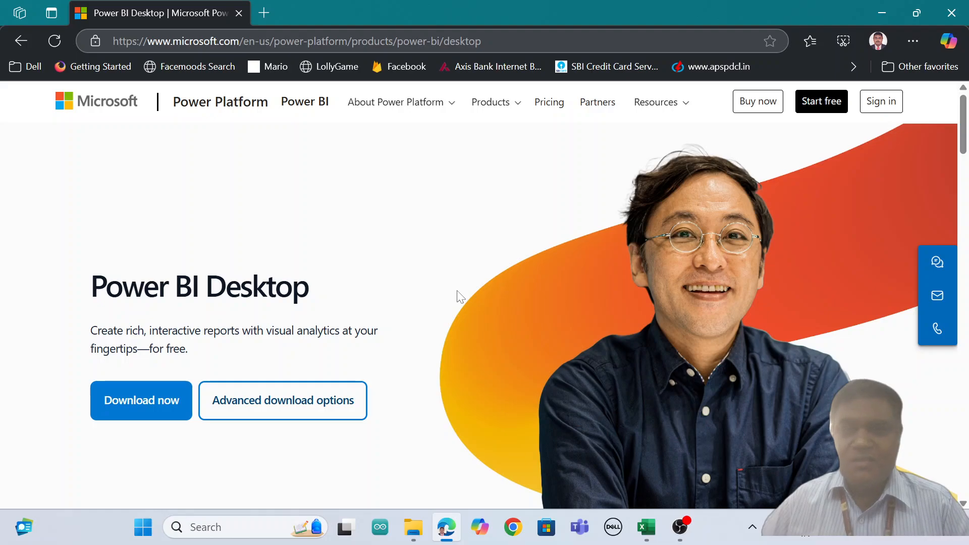
# Step: Switch to the Excel workbook RAW DATA FOR POWER BI and view its COVID DATA and Sales Data sheets
pyautogui.click(882, 14)
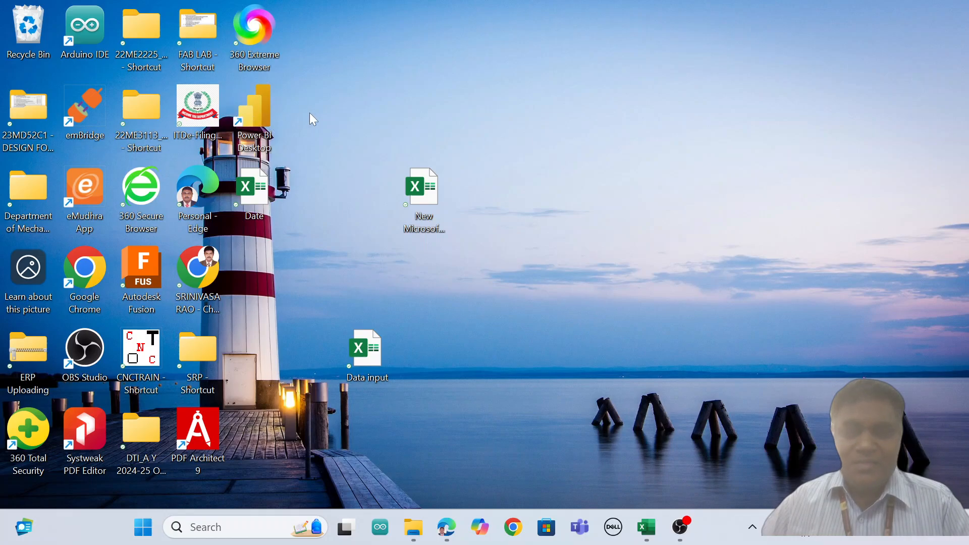
pyautogui.click(646, 527)
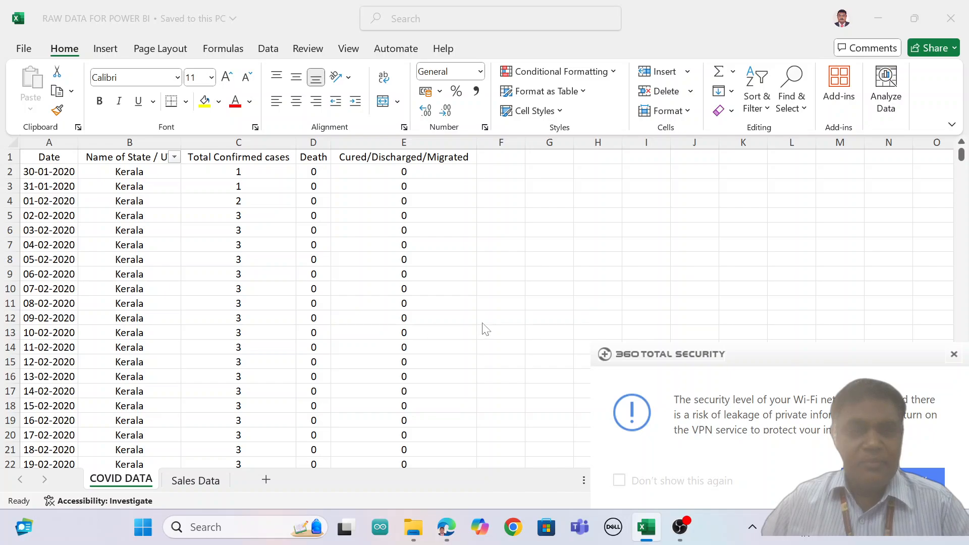
pyautogui.click(953, 354)
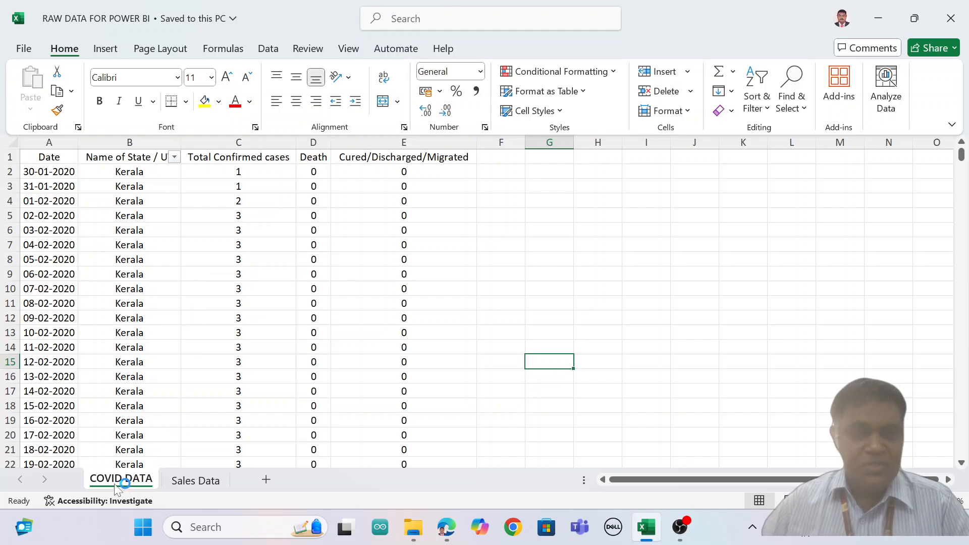
pyautogui.click(197, 482)
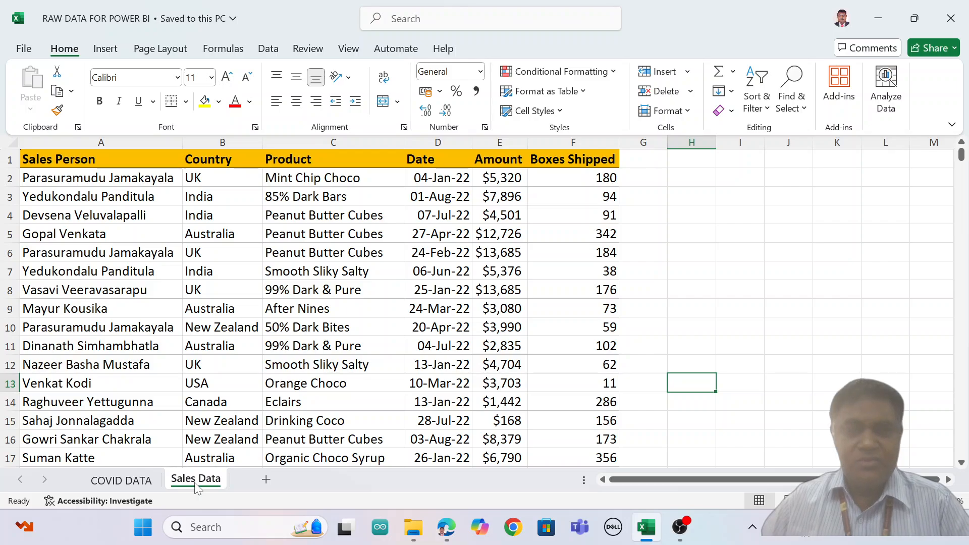
# Step: Launch Power BI Desktop and start a blank report
pyautogui.click(875, 21)
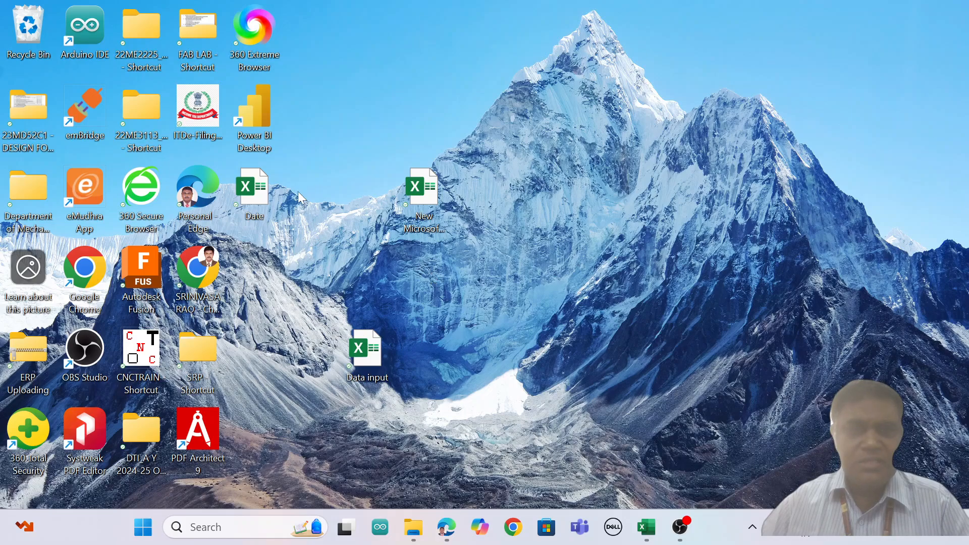
pyautogui.doubleClick(256, 117)
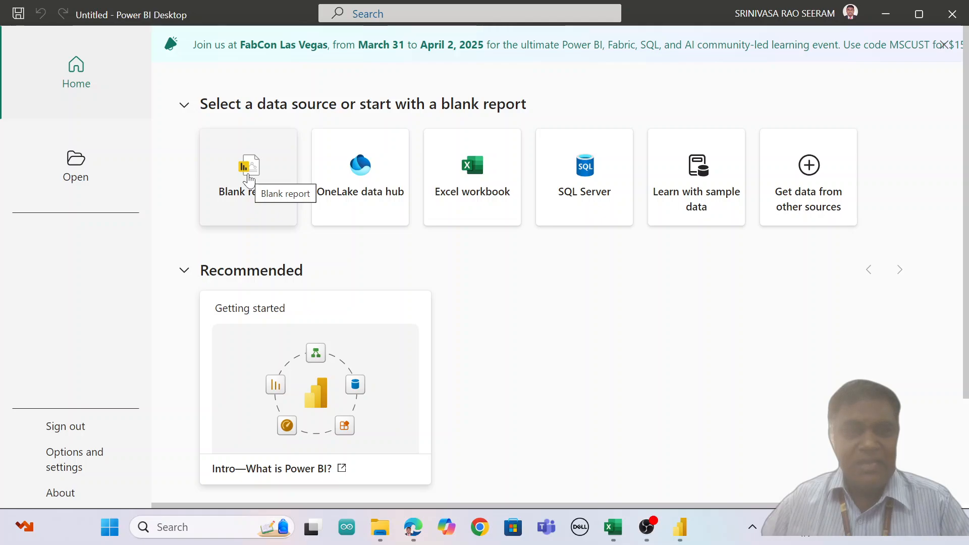
pyautogui.click(249, 180)
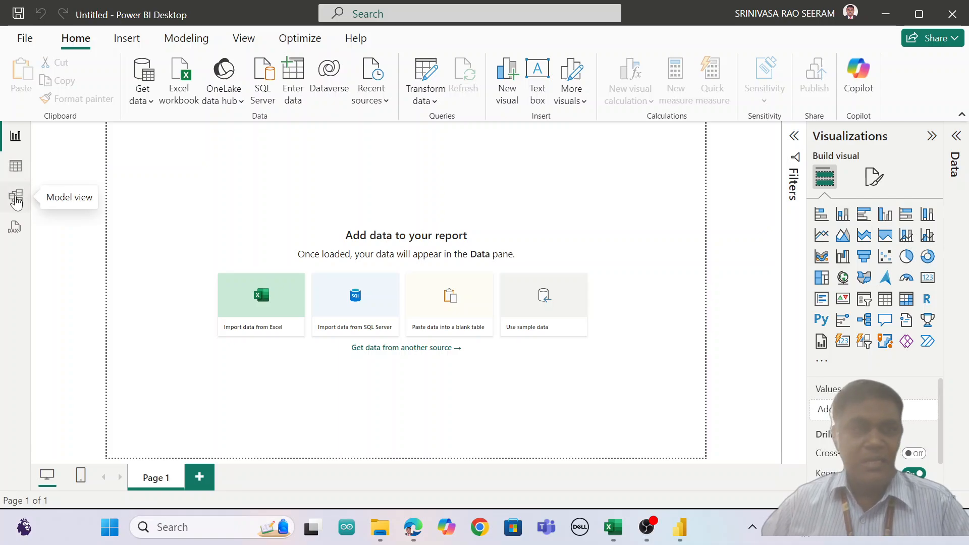
# Step: Examine the shape, modeling, view and optimization commands, trying the page gridlines on and off
pyautogui.click(127, 39)
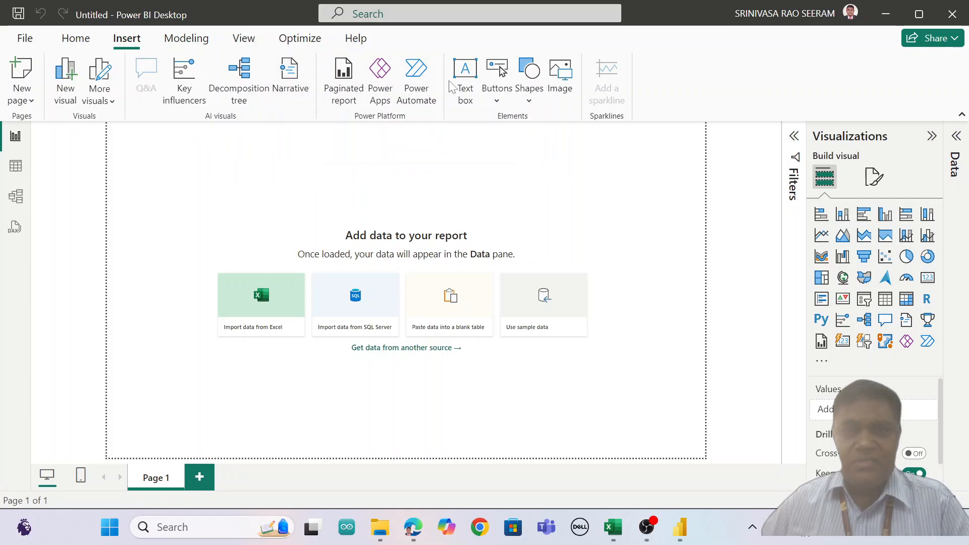
pyautogui.click(534, 106)
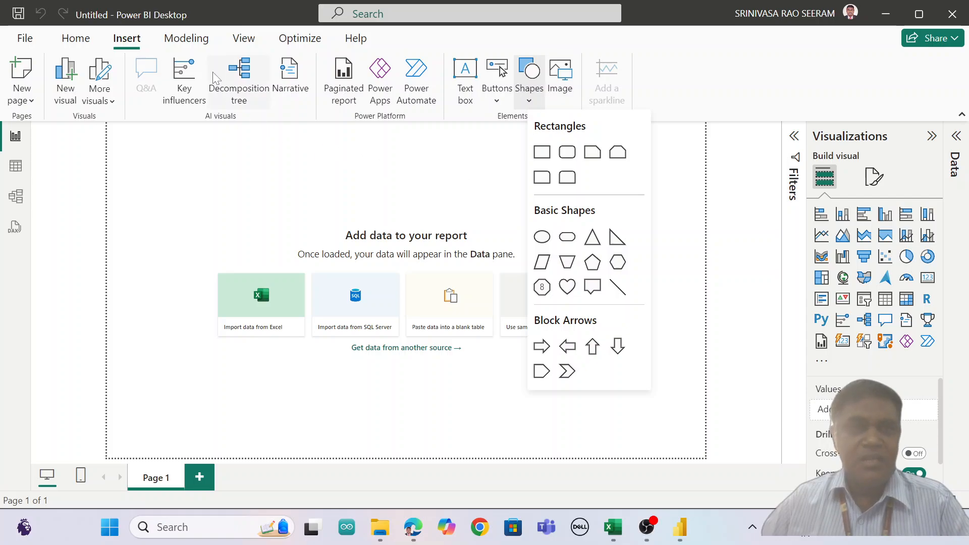
pyautogui.click(194, 43)
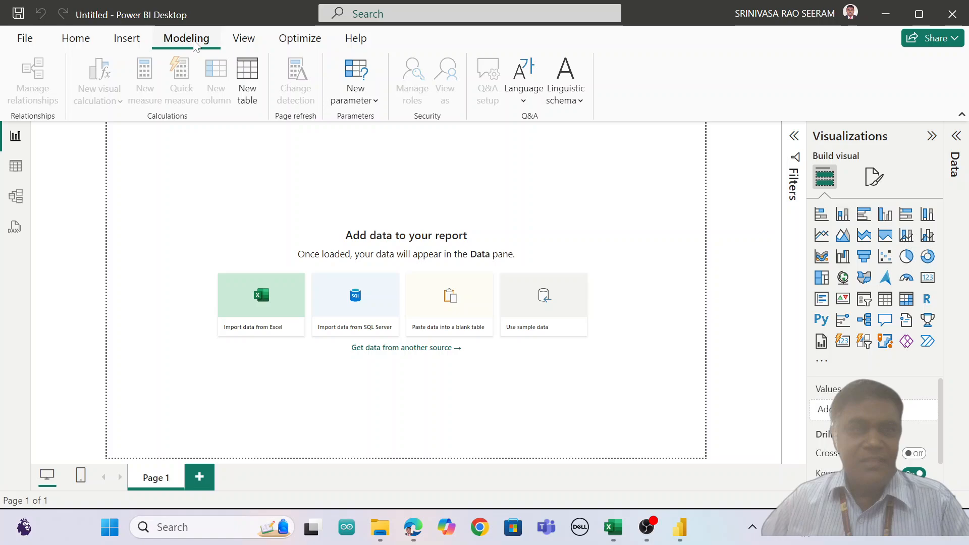
pyautogui.click(245, 42)
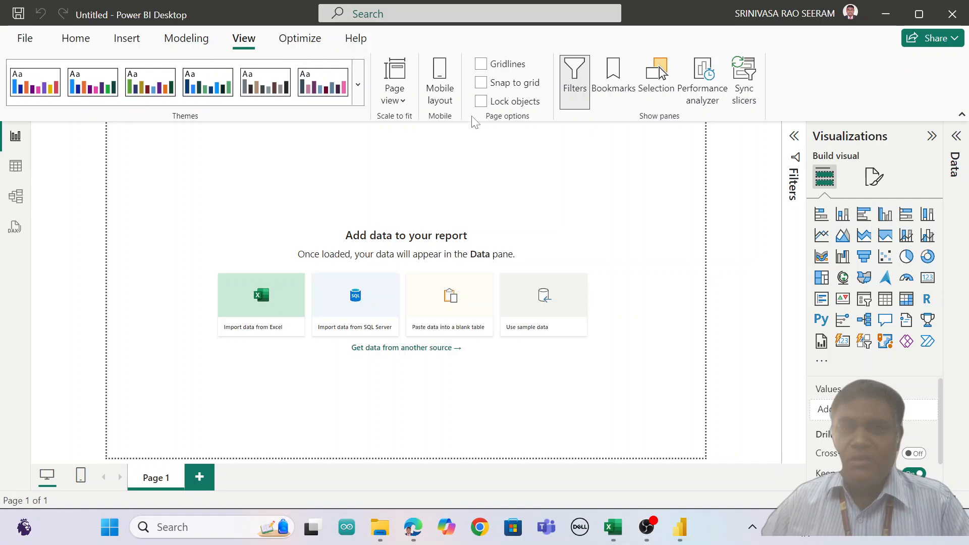
pyautogui.click(481, 65)
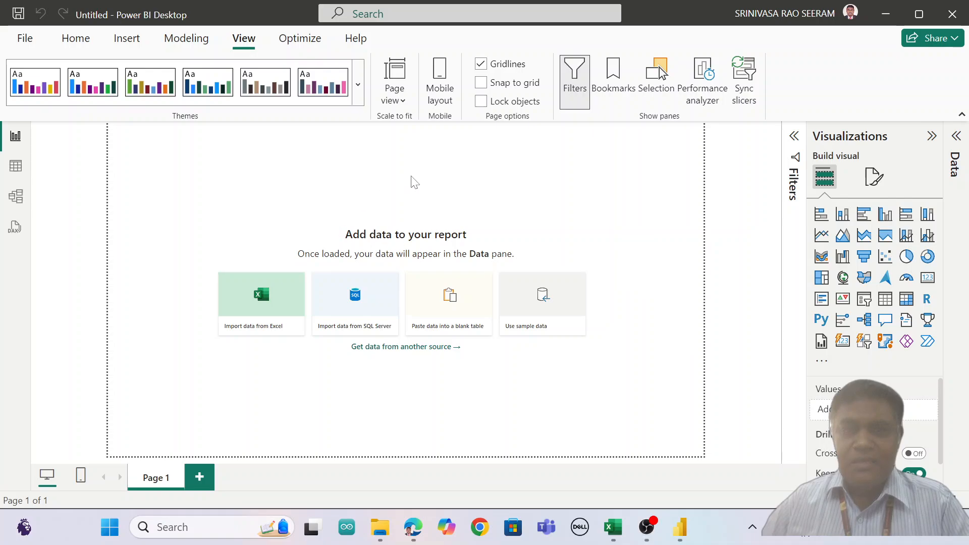
pyautogui.click(482, 66)
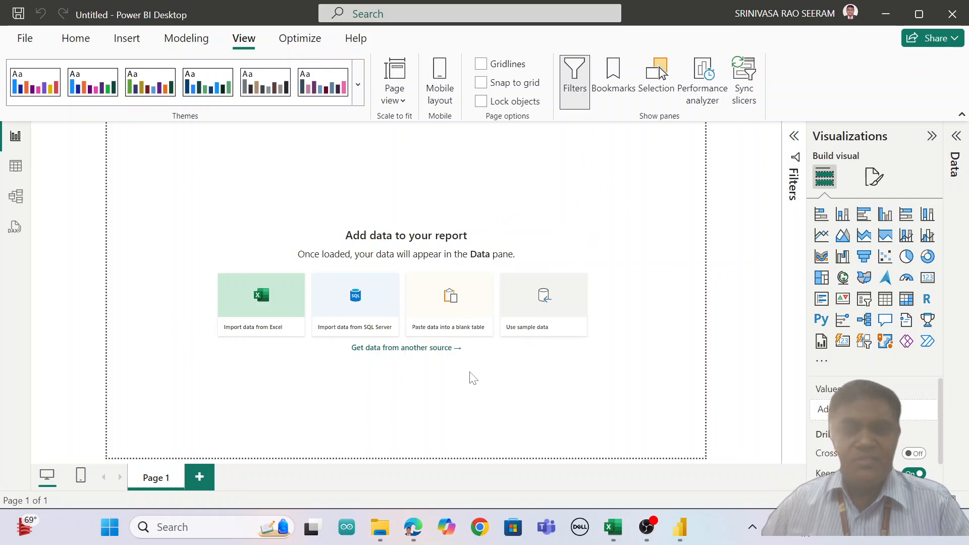
pyautogui.click(303, 43)
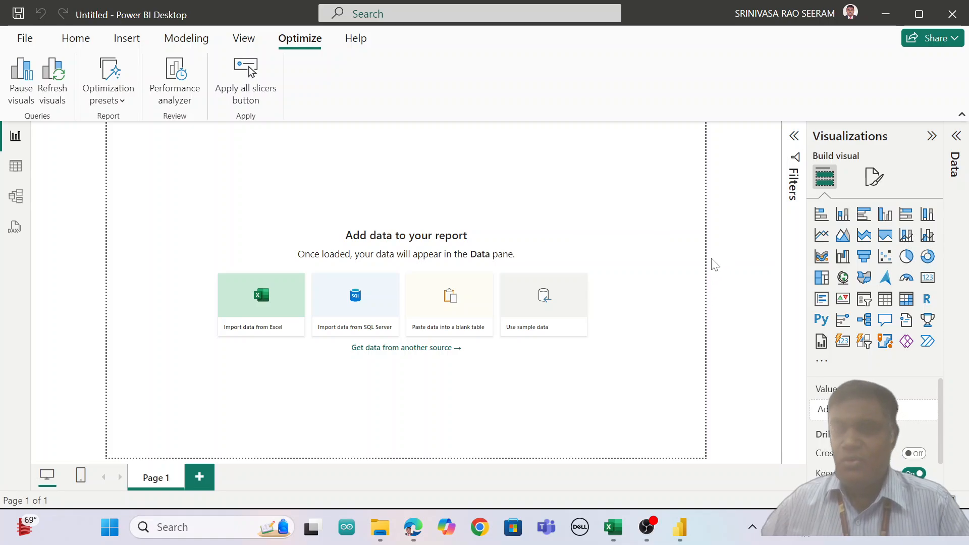
# Step: Expand the collapsed Filters and Data panes beside the report canvas
pyautogui.click(795, 137)
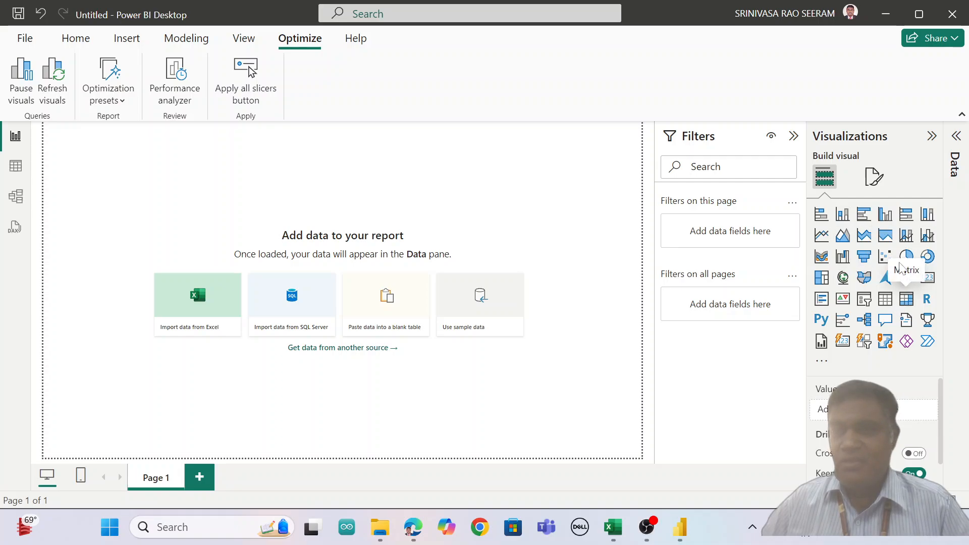
pyautogui.click(957, 137)
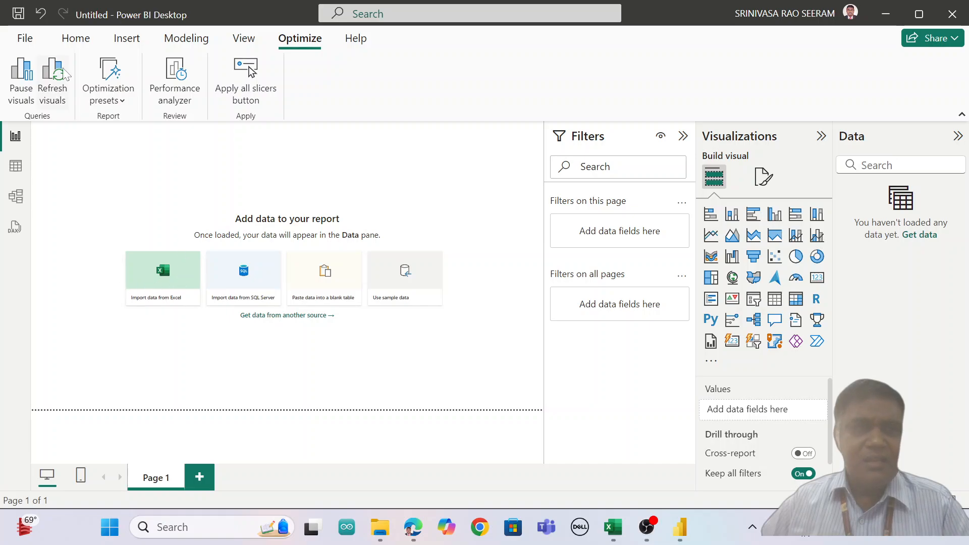
# Step: Examine the common data sources from which data can be brought into the report
pyautogui.click(76, 41)
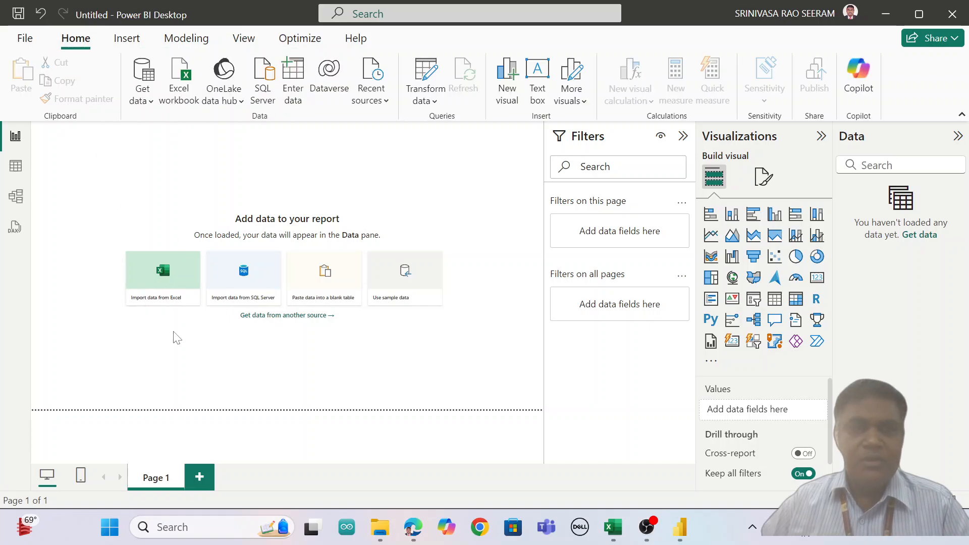
pyautogui.click(146, 106)
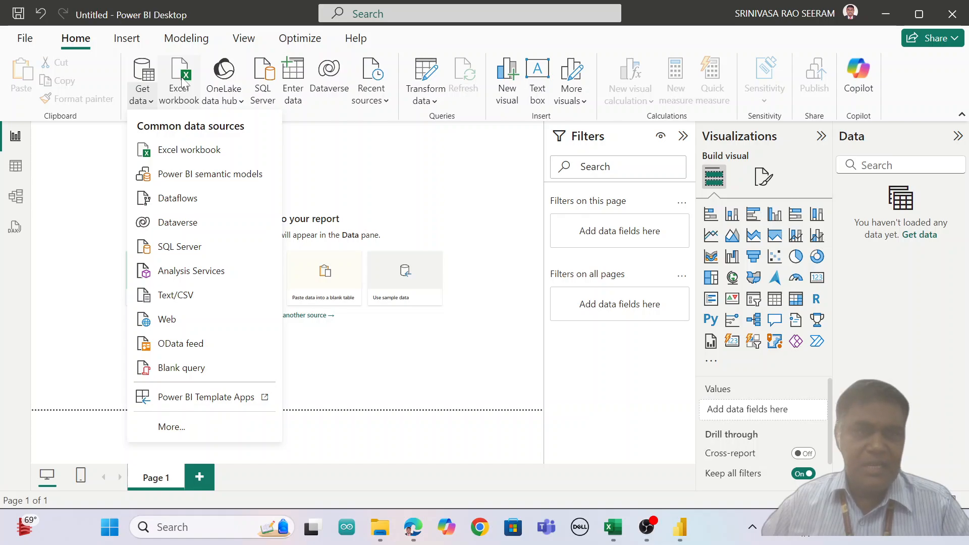
pyautogui.click(283, 177)
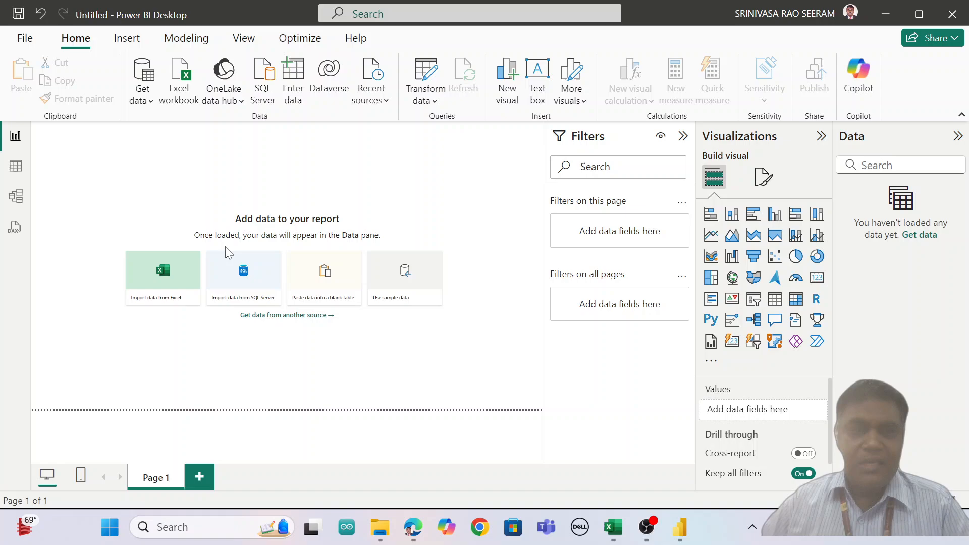
# Step: Import the Excel workbook RAW DATA FOR POWER BI and load both its COVID DATA and Sales Data sheets
pyautogui.click(163, 275)
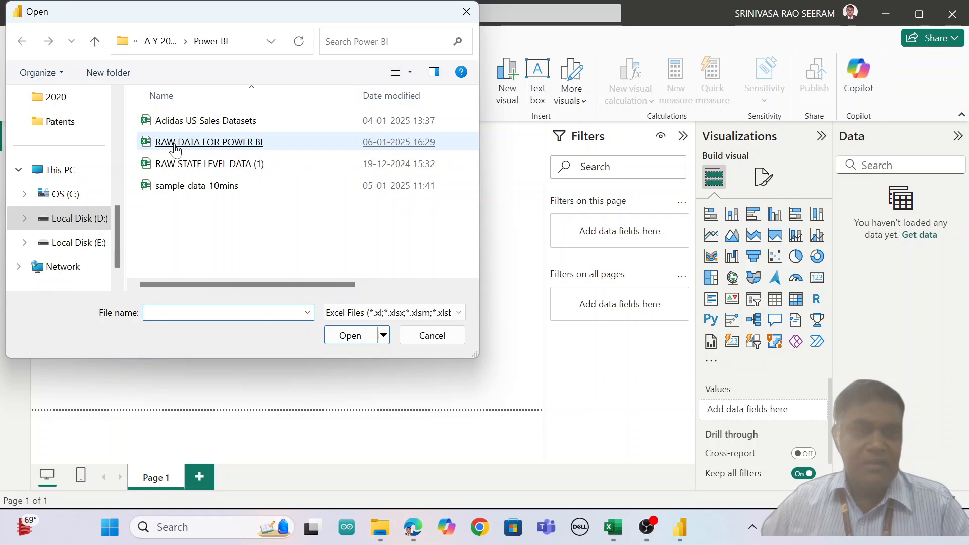
pyautogui.doubleClick(222, 146)
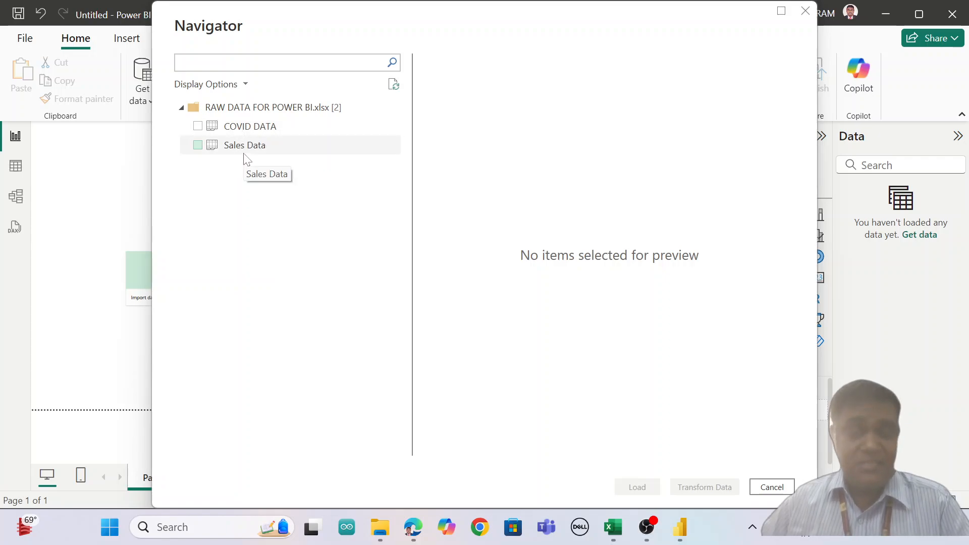
pyautogui.click(198, 126)
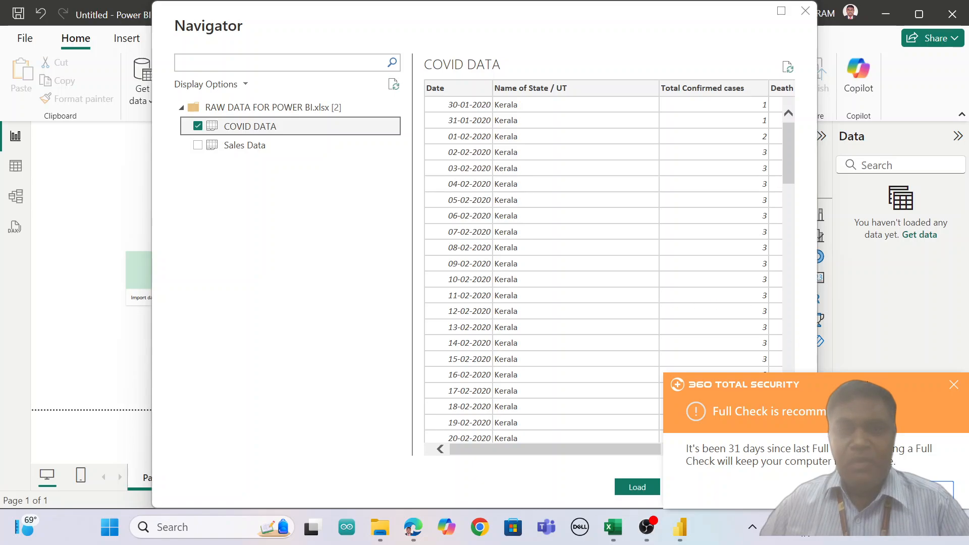
pyautogui.click(953, 385)
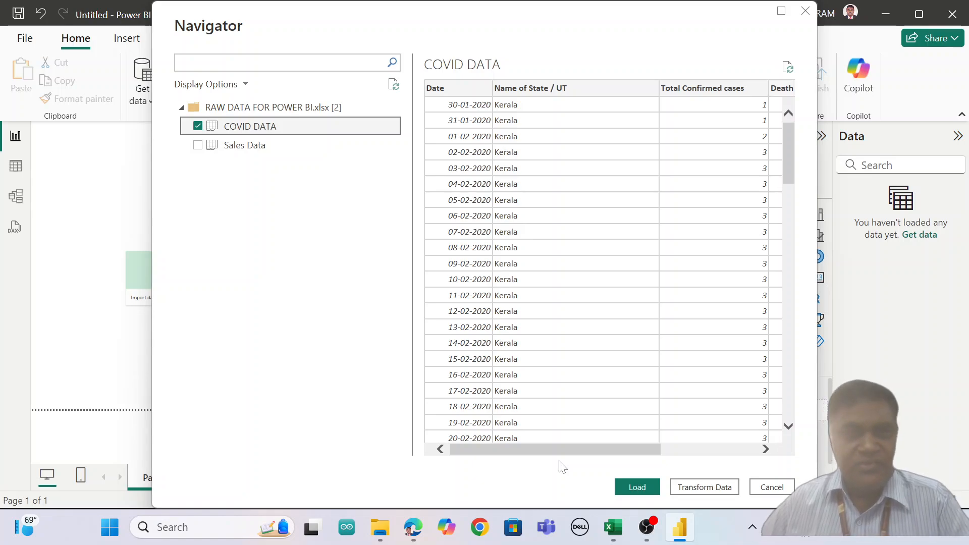
pyautogui.click(197, 146)
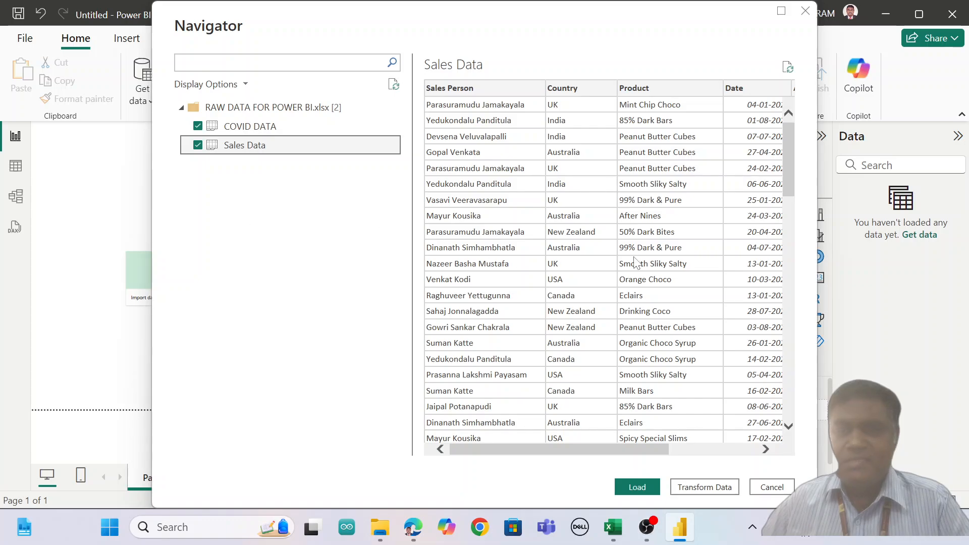
pyautogui.click(637, 487)
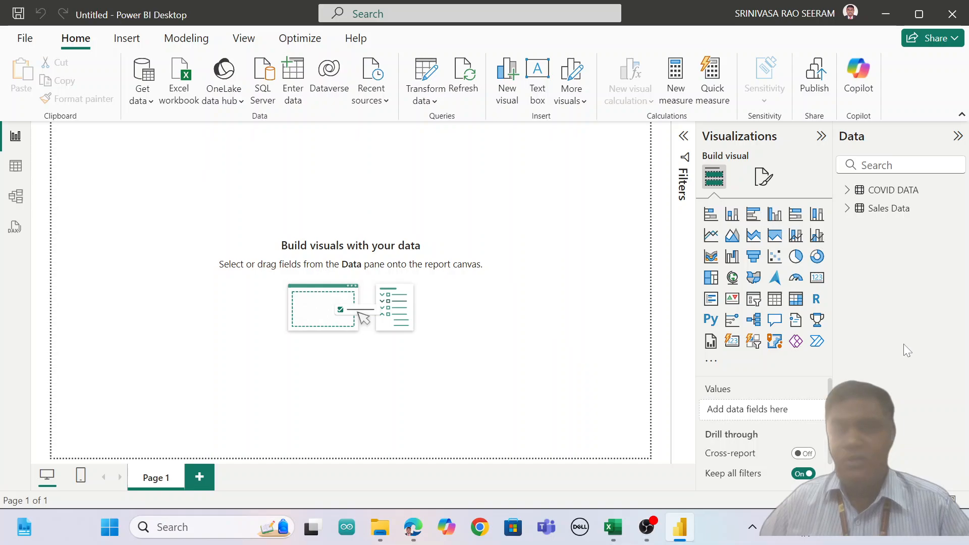
# Step: Show the fields of the COVID DATA table and add an empty stacked bar chart to Page 1
pyautogui.click(848, 191)
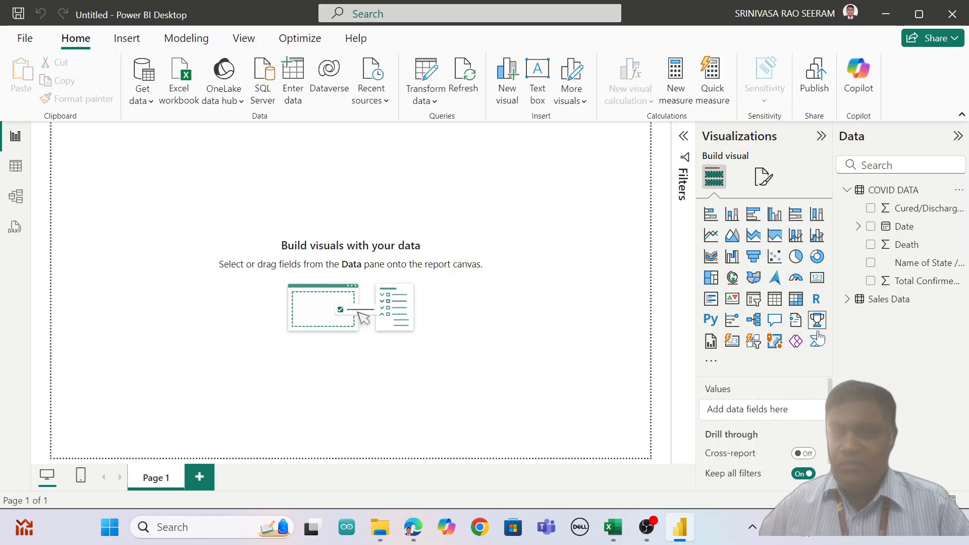
pyautogui.click(711, 215)
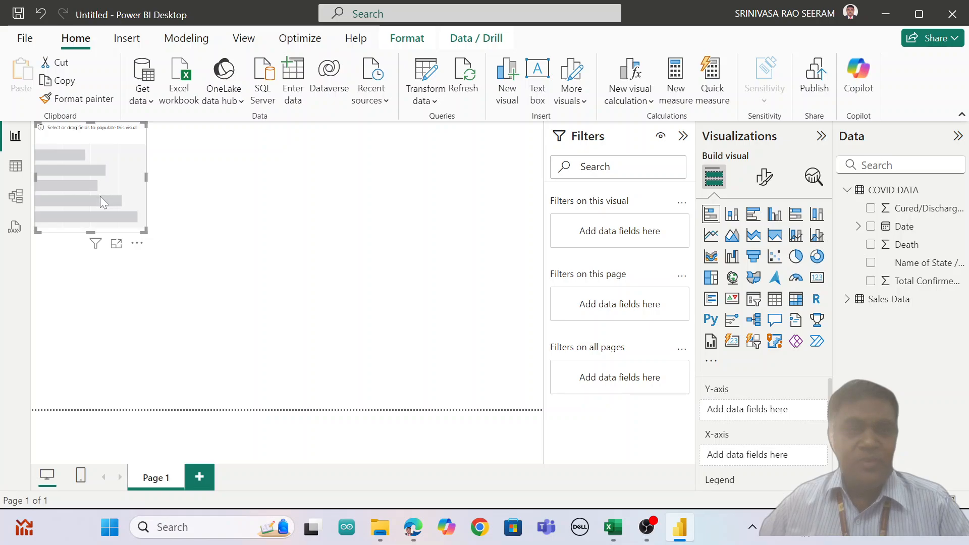
# Step: Move the empty bar chart toward the middle of Page 1, enlarge it, and preview it in focus mode
pyautogui.moveTo(100, 197); pyautogui.dragTo(247, 284)
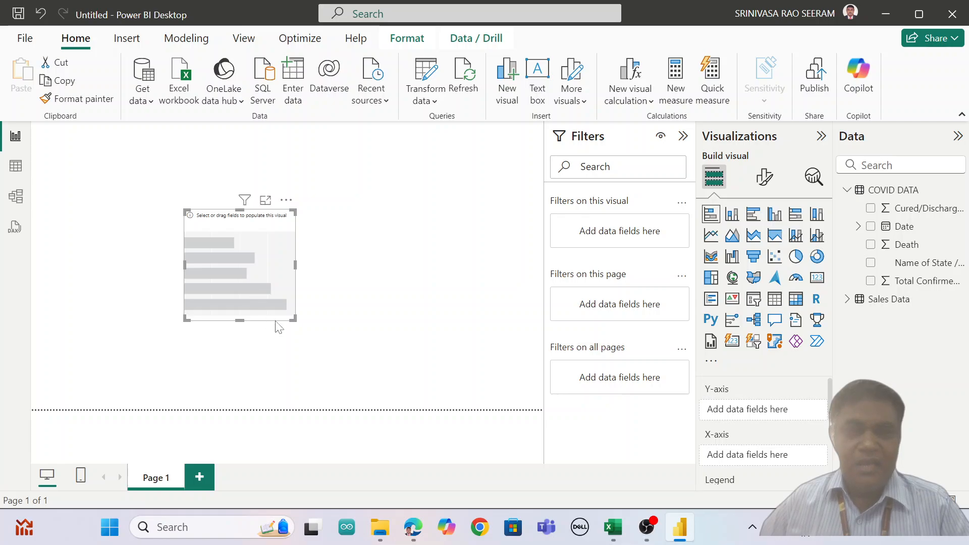
pyautogui.moveTo(293, 319); pyautogui.dragTo(378, 368)
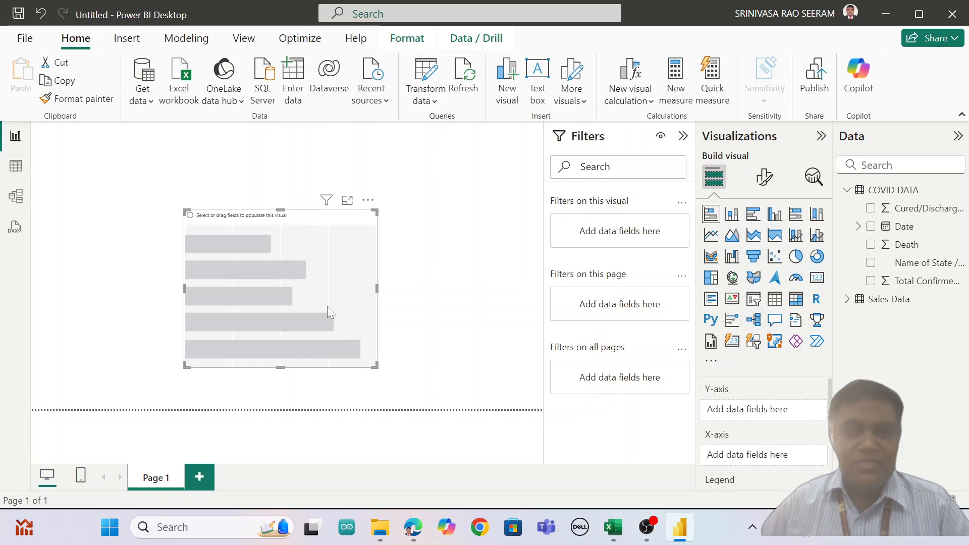
pyautogui.click(348, 202)
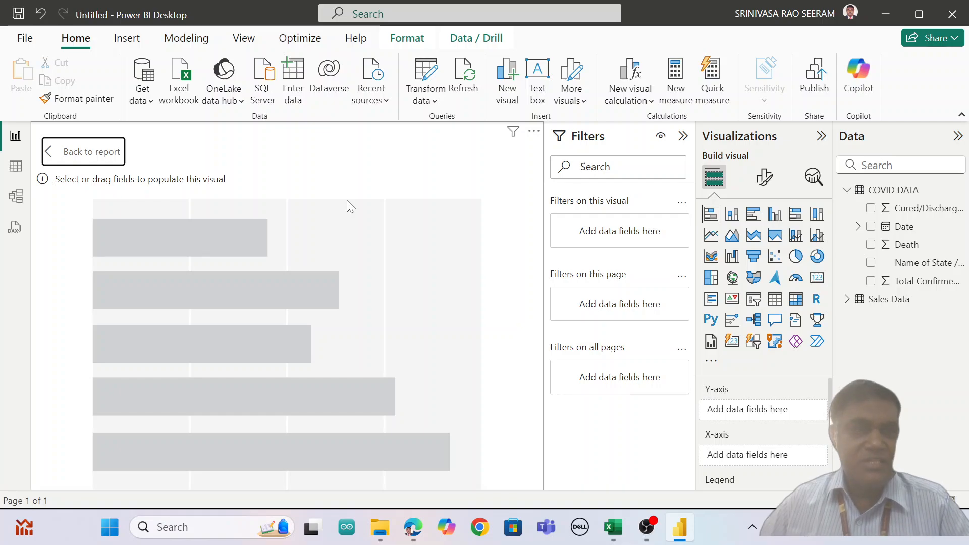
pyautogui.click(92, 153)
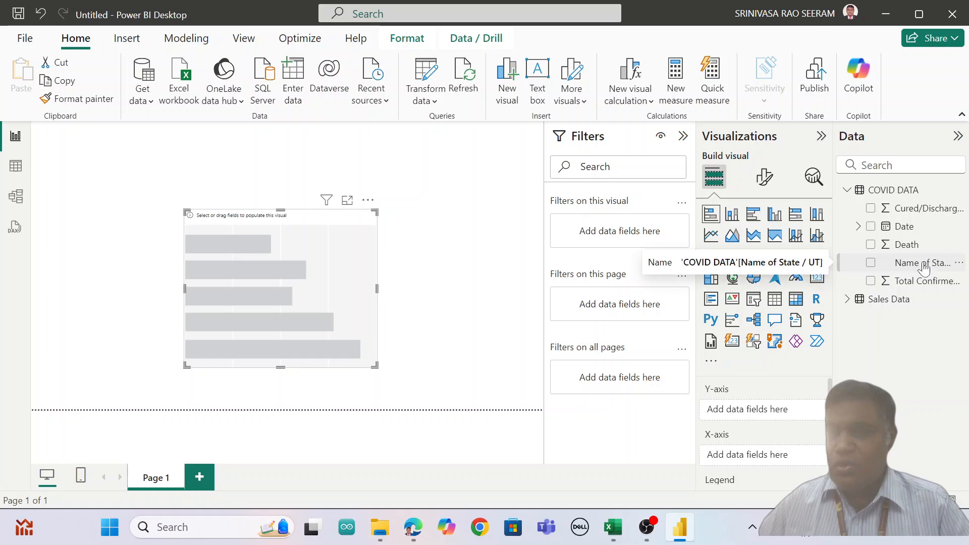
# Step: Plot the count of Name of State / UT by Death in the chart and convert it to a pie chart
pyautogui.moveTo(924, 264); pyautogui.dragTo(791, 458)
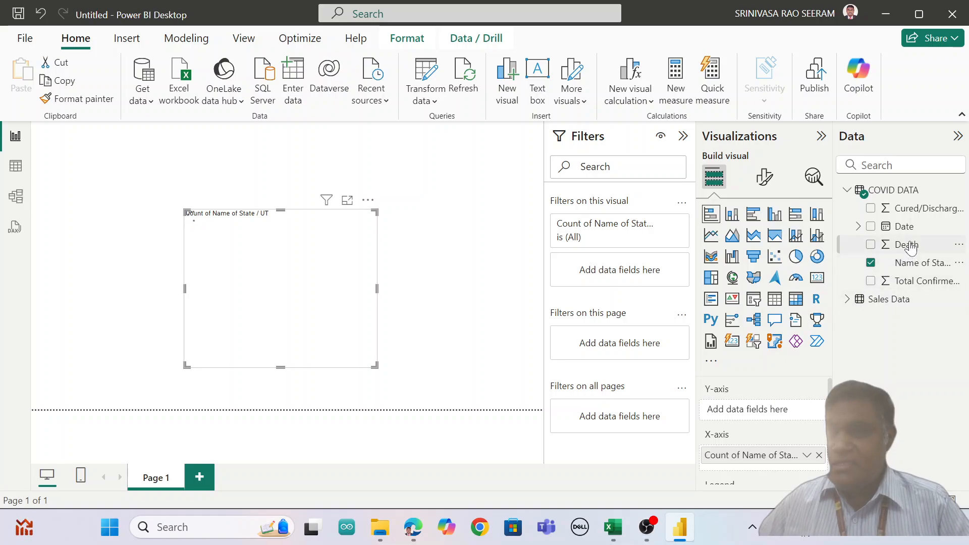
pyautogui.moveTo(901, 244); pyautogui.dragTo(773, 411)
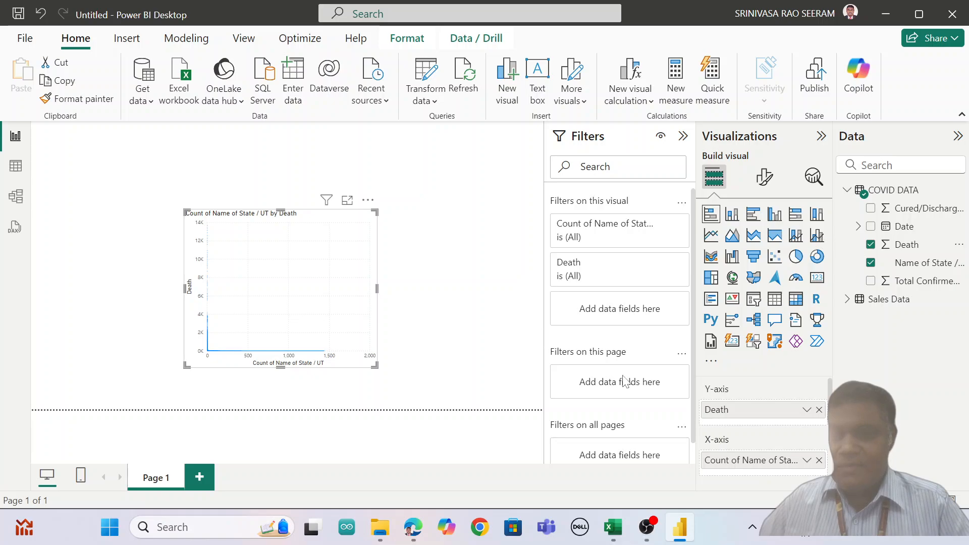
pyautogui.click(733, 215)
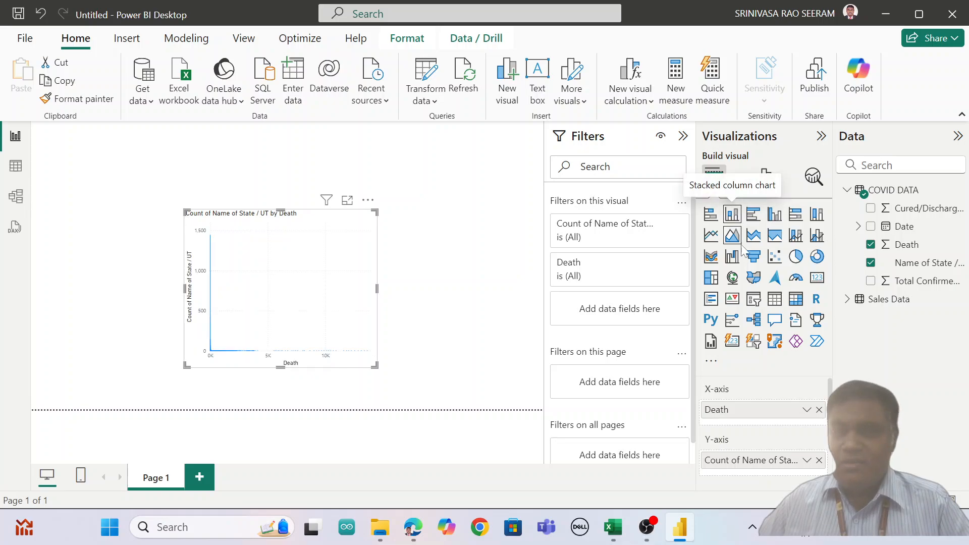
pyautogui.click(795, 258)
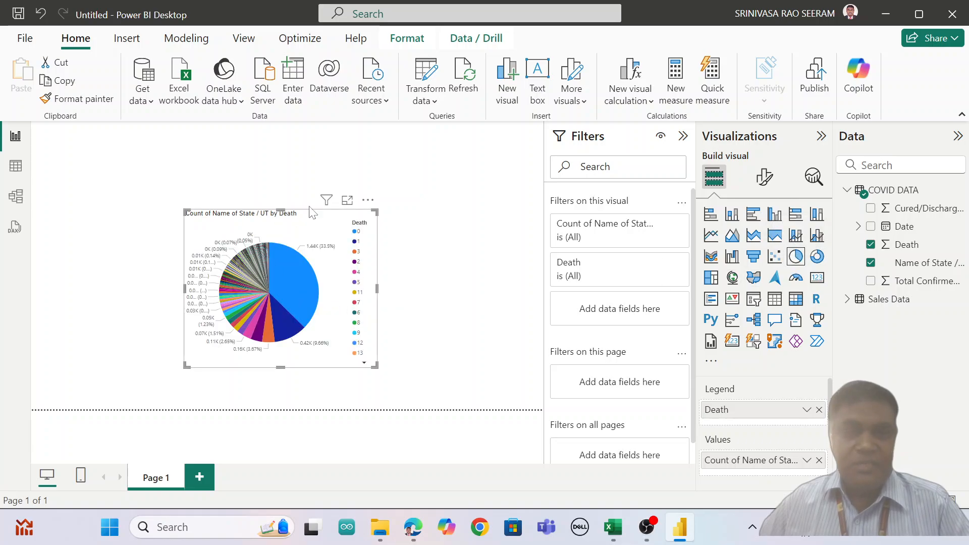
# Step: Examine the pie chart in focus mode, then the COVID DATA rows and the model diagram of both tables
pyautogui.click(347, 199)
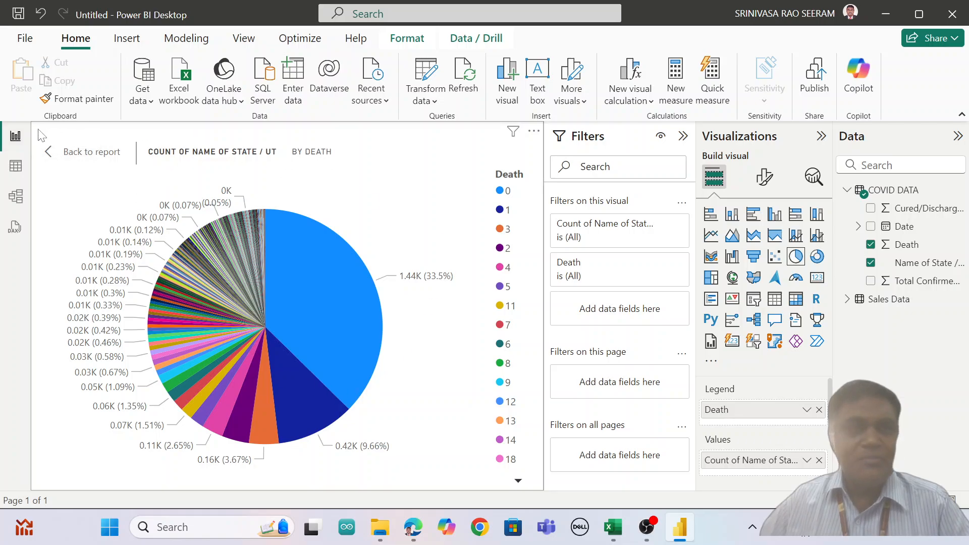
pyautogui.click(18, 169)
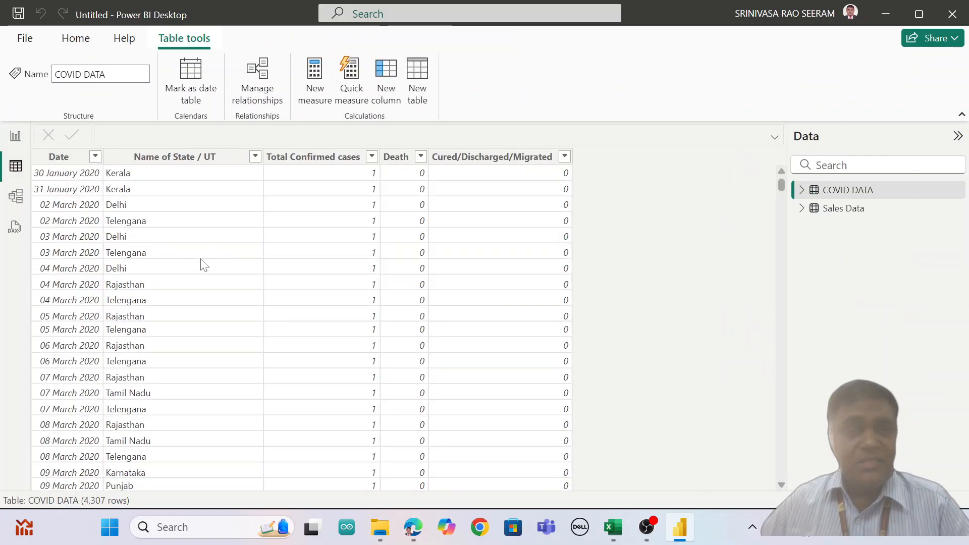
pyautogui.click(16, 198)
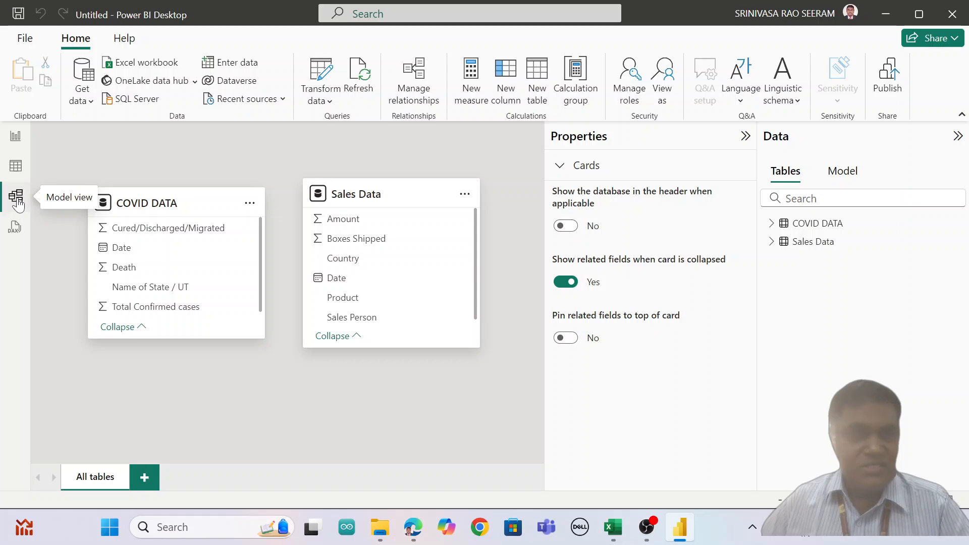
pyautogui.click(15, 137)
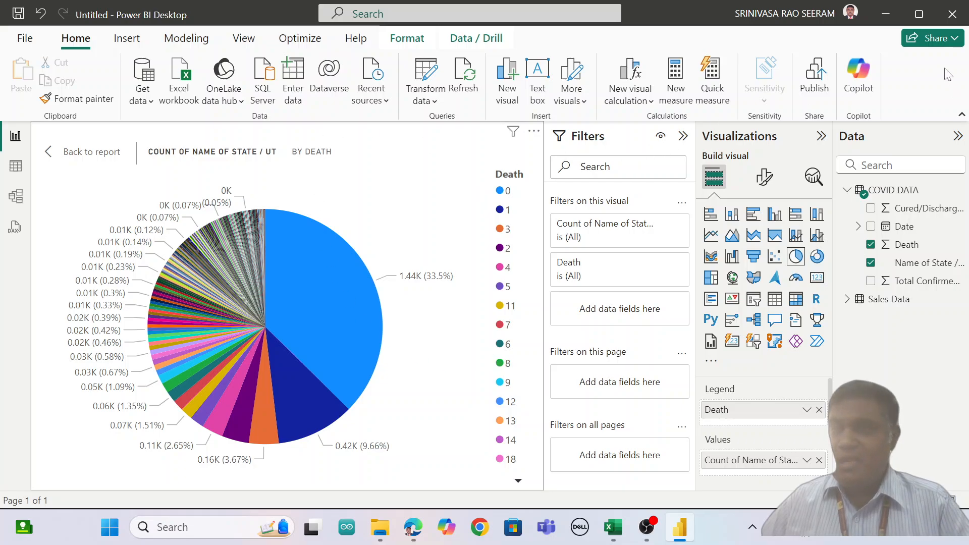
# Step: Show the report's sharing options and leave the pie chart's focus mode
pyautogui.click(936, 38)
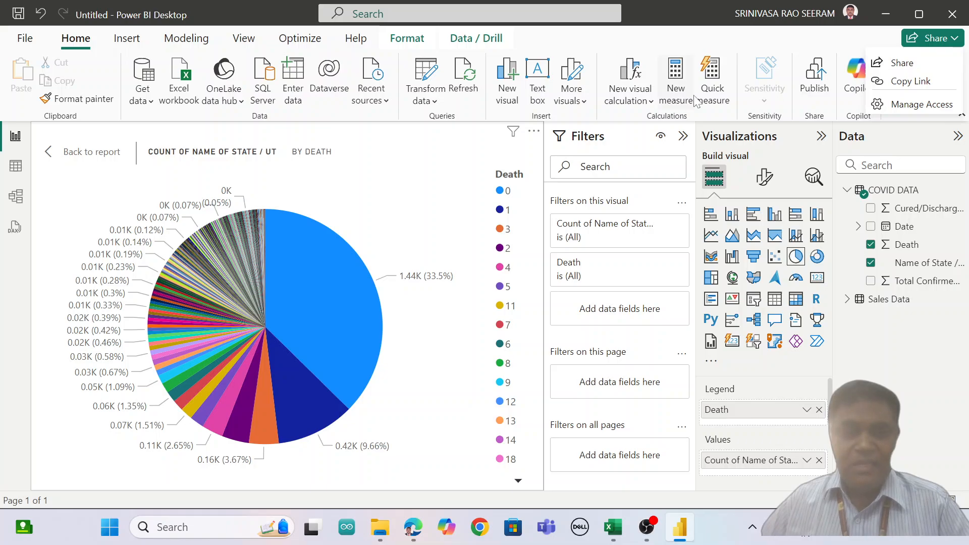
pyautogui.click(92, 155)
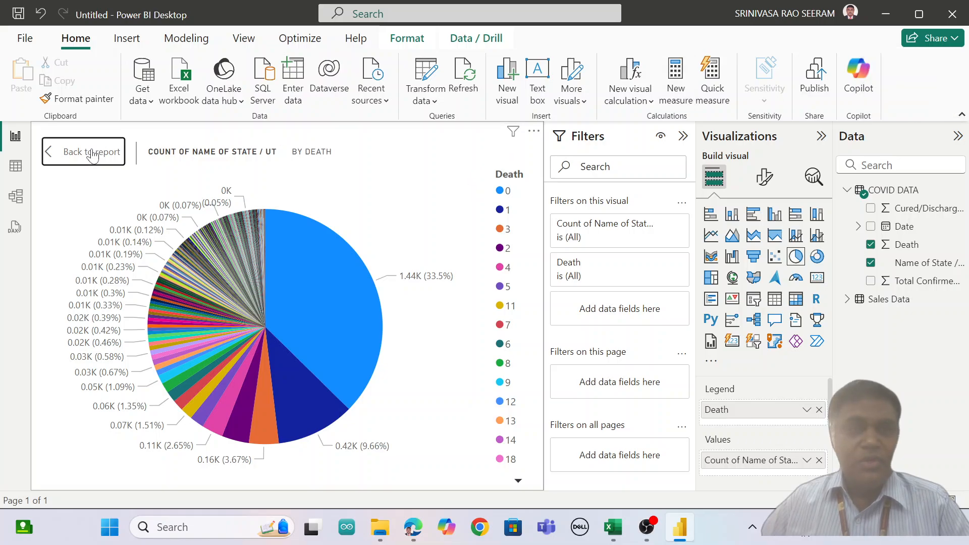
pyautogui.click(92, 154)
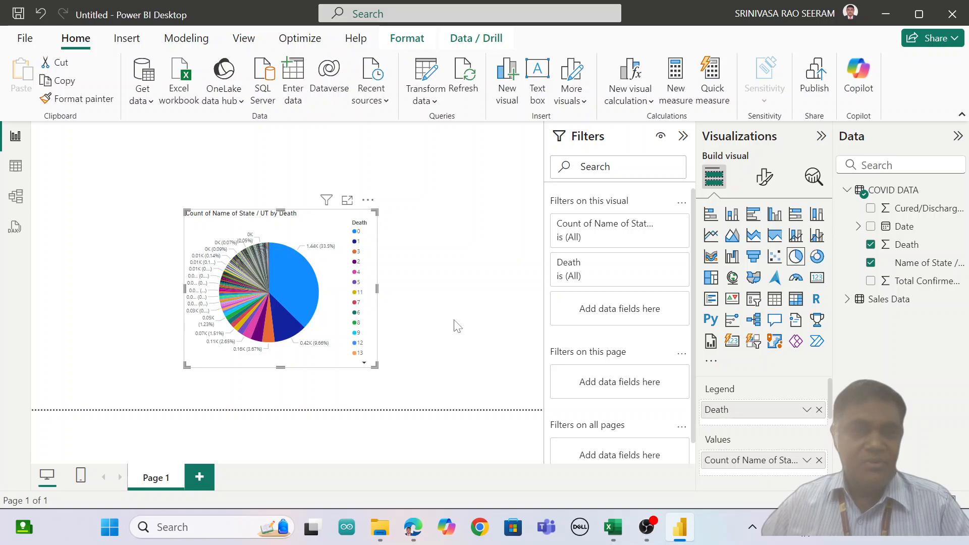
# Step: Auto-create a mobile layout for Page 1 containing the pie chart and review it
pyautogui.click(80, 478)
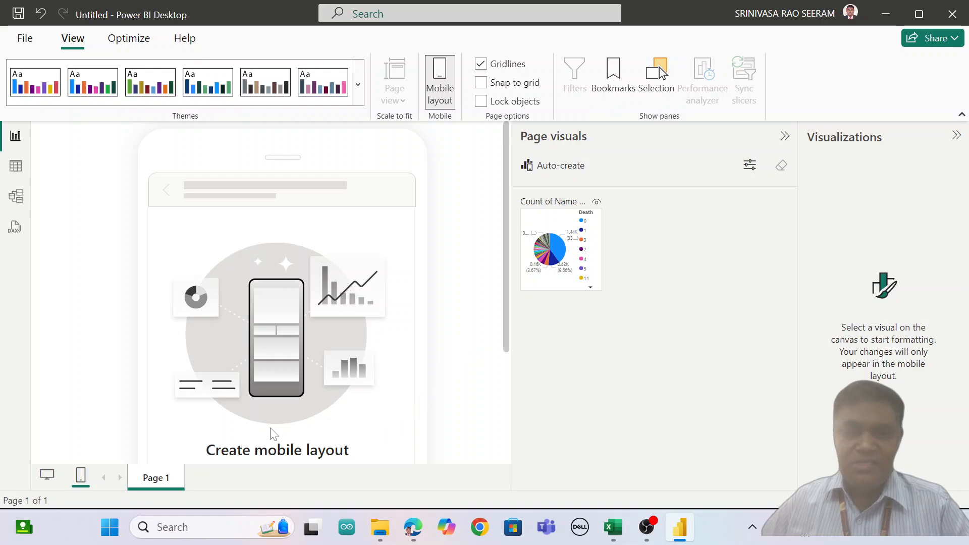
pyautogui.scroll(-3, 382, 308)
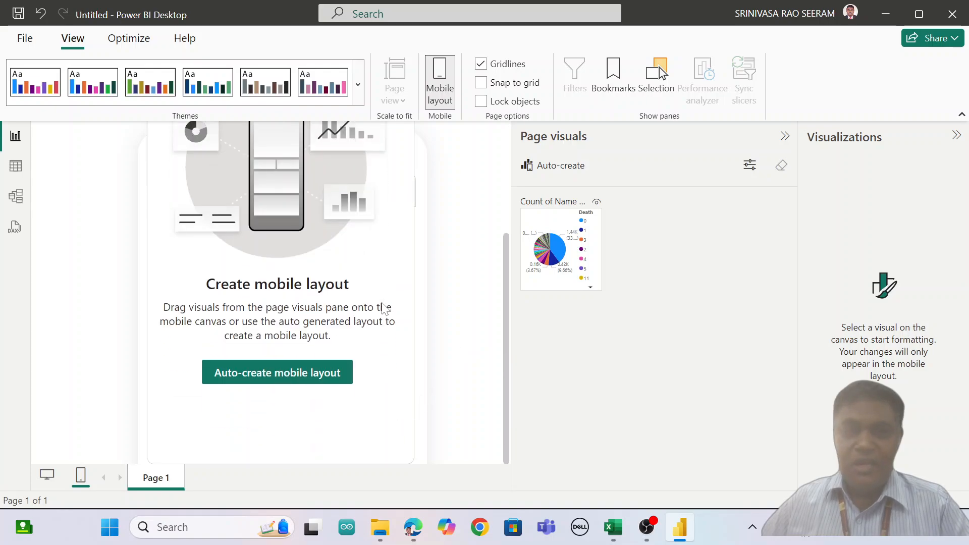
pyautogui.click(278, 377)
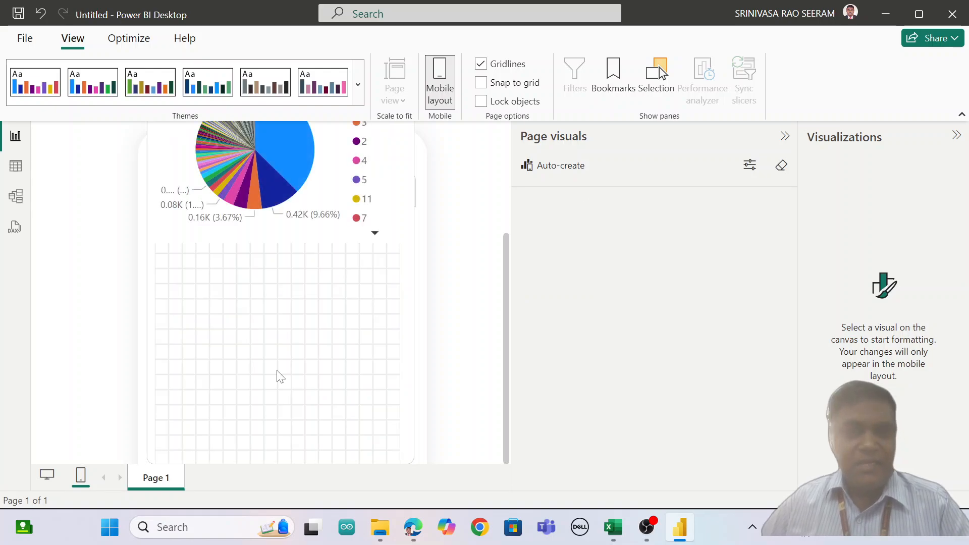
pyautogui.scroll(3, 317, 338)
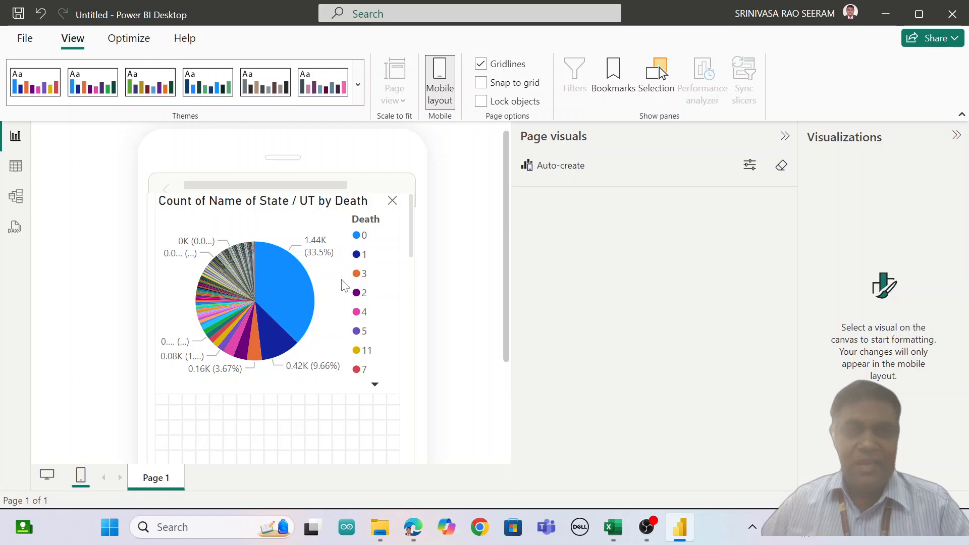
pyautogui.scroll(-2, 378, 362)
pyautogui.scroll(2, 378, 361)
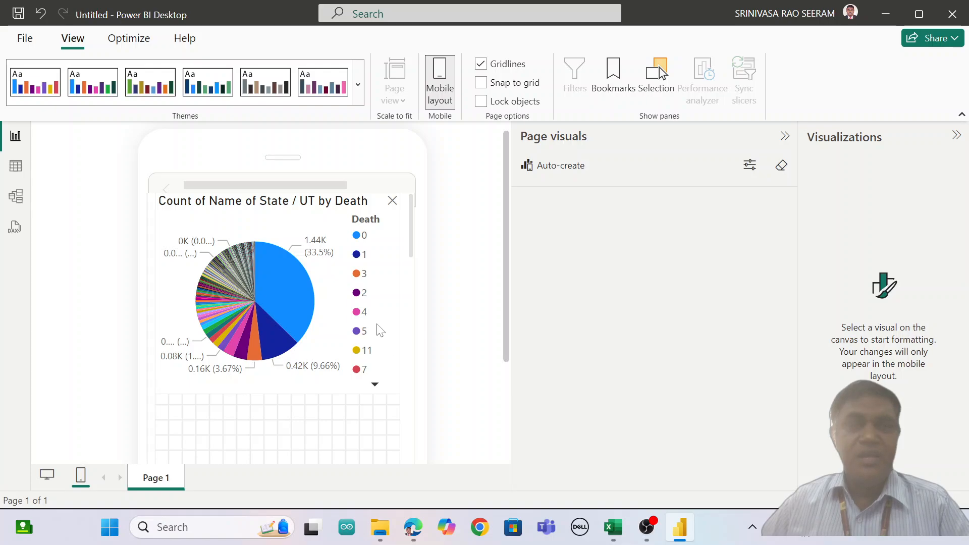
# Step: Return Page 1 to the desktop layout and show its page formatting options
pyautogui.click(46, 477)
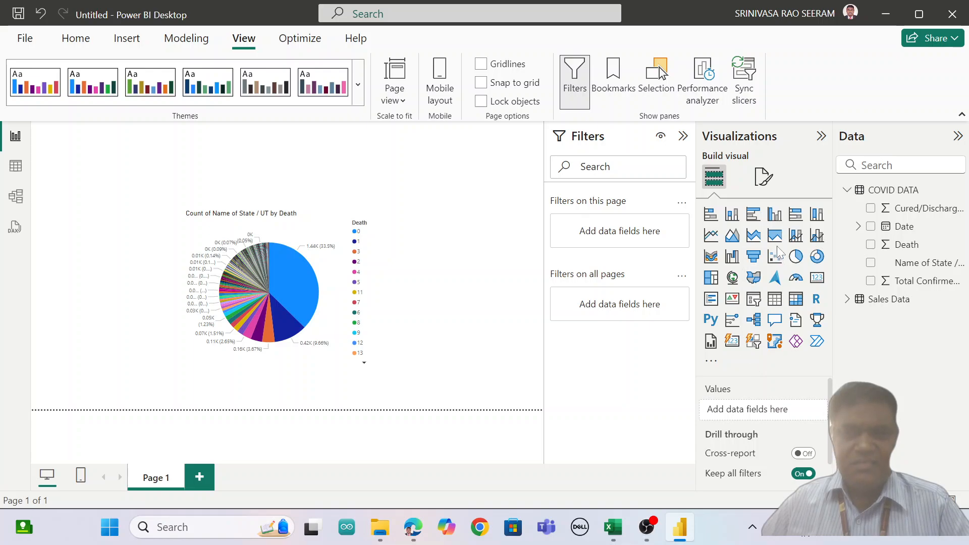
pyautogui.click(763, 179)
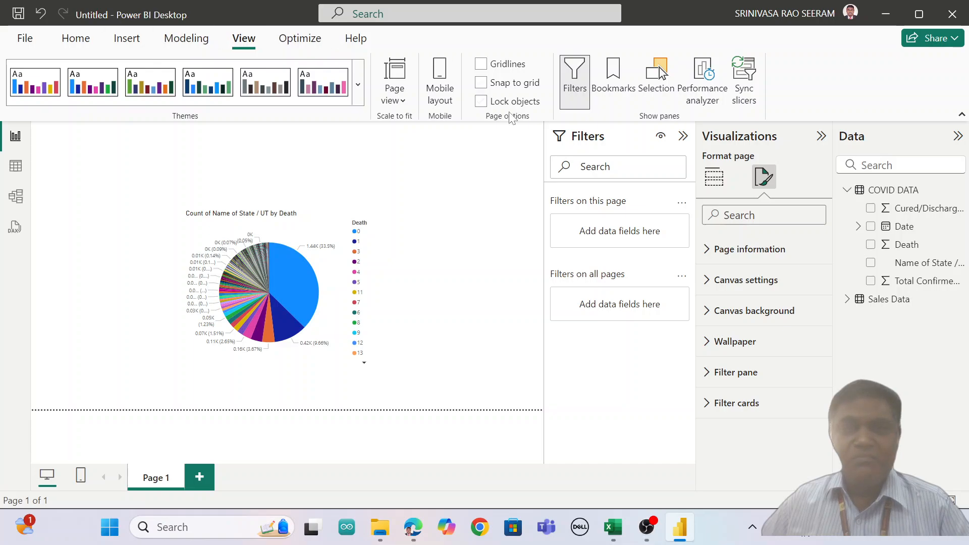
pyautogui.click(76, 38)
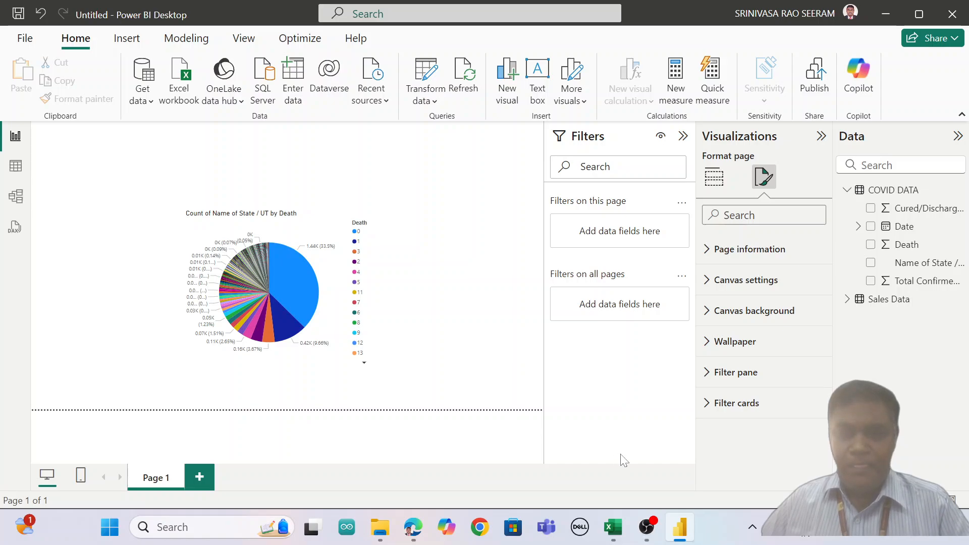
pyautogui.click(646, 526)
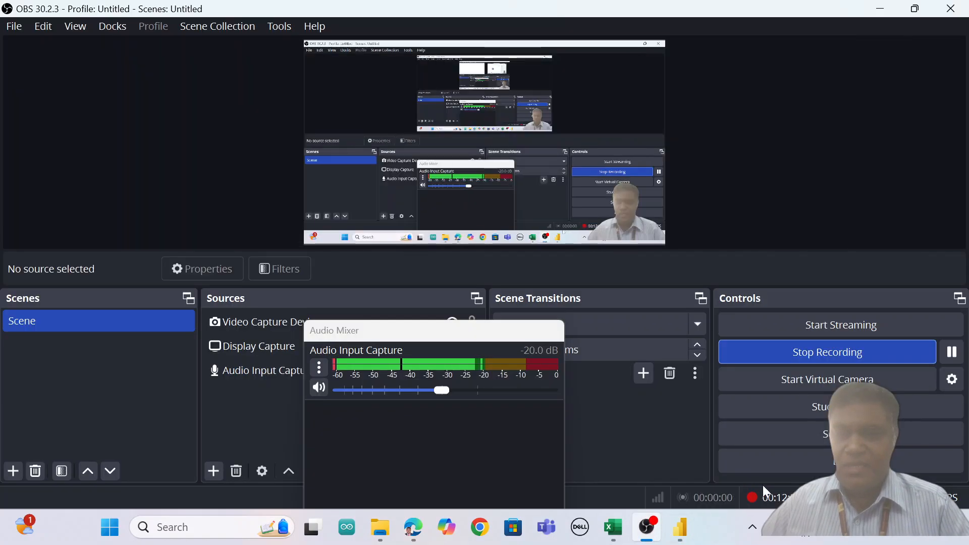